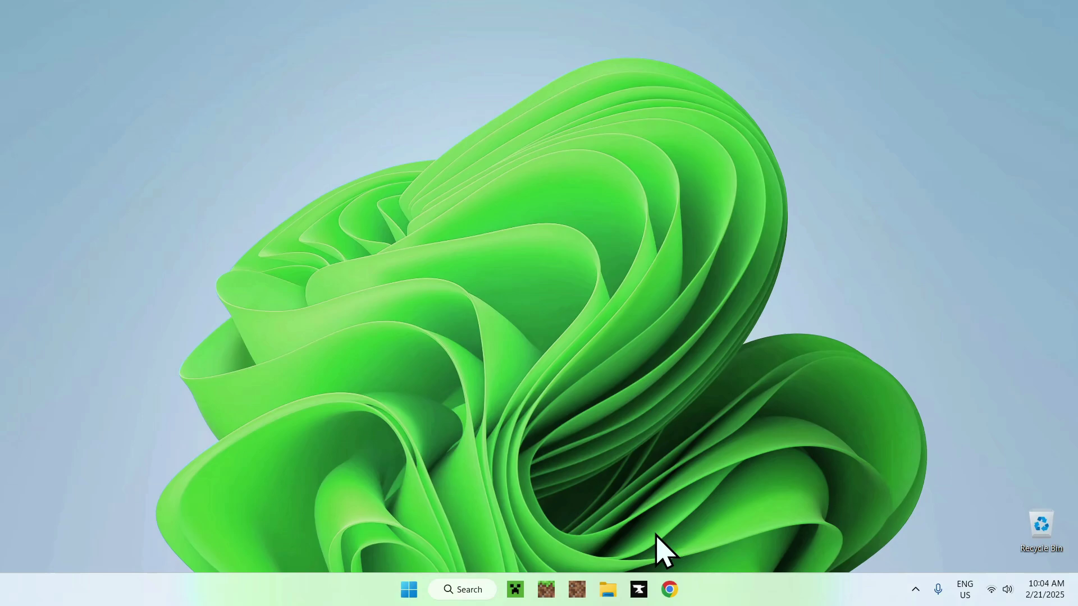
Step: Search Google for 'CurseForge' in Chrome
{"action": "left_click", "coordinate": [670, 589]}
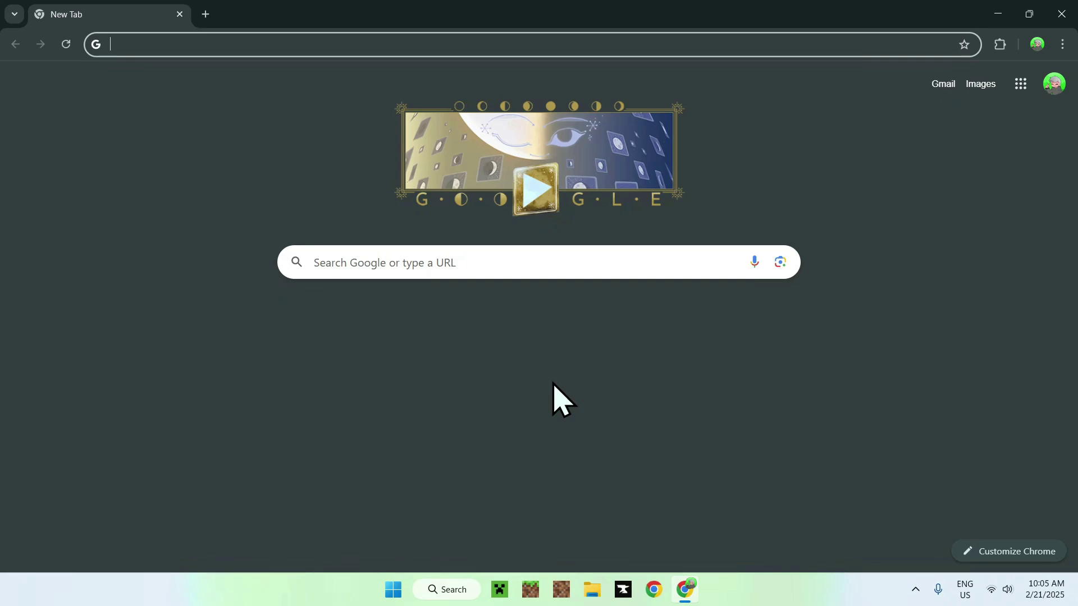
{"action": "left_click", "coordinate": [497, 262]}
{"action": "type", "text": "CurseForge"}
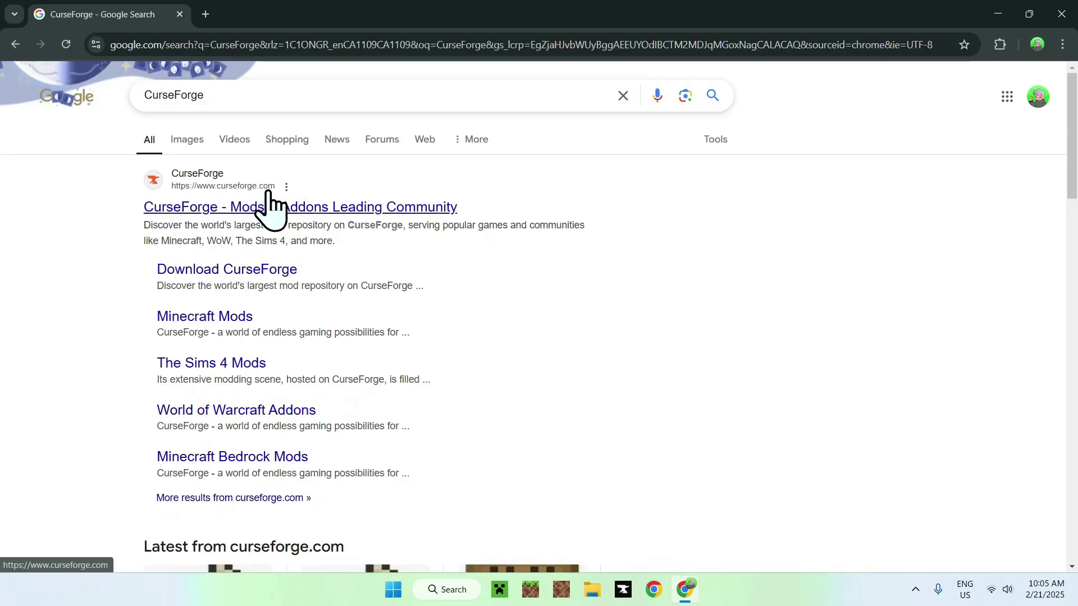
Step: Open curseforge.com from the results and go to the CurseForge app download page for Windows
{"action": "left_click", "coordinate": [221, 215]}
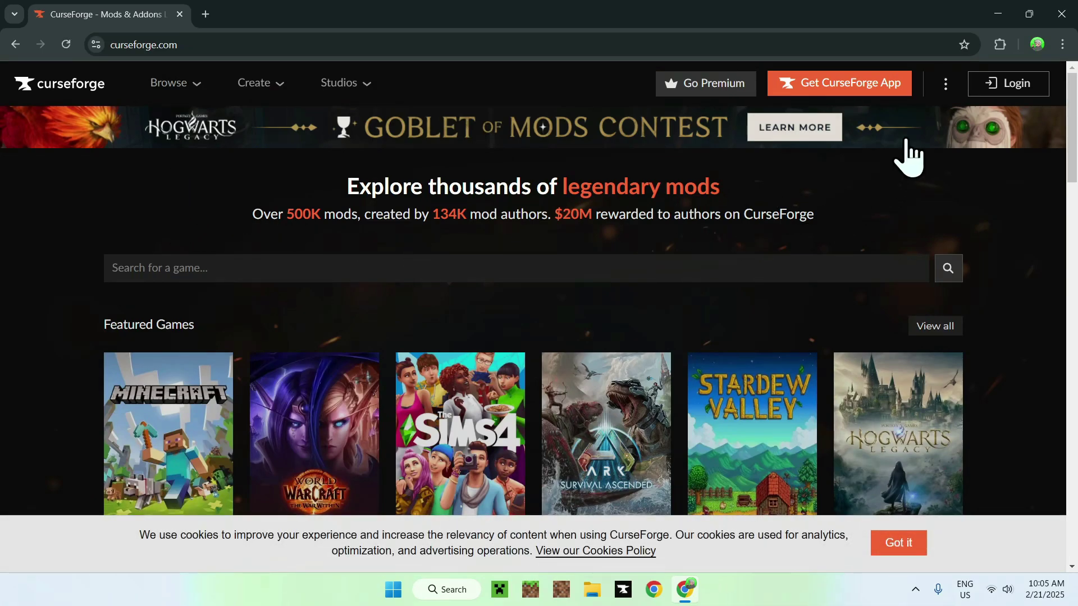
{"action": "left_click", "coordinate": [839, 92]}
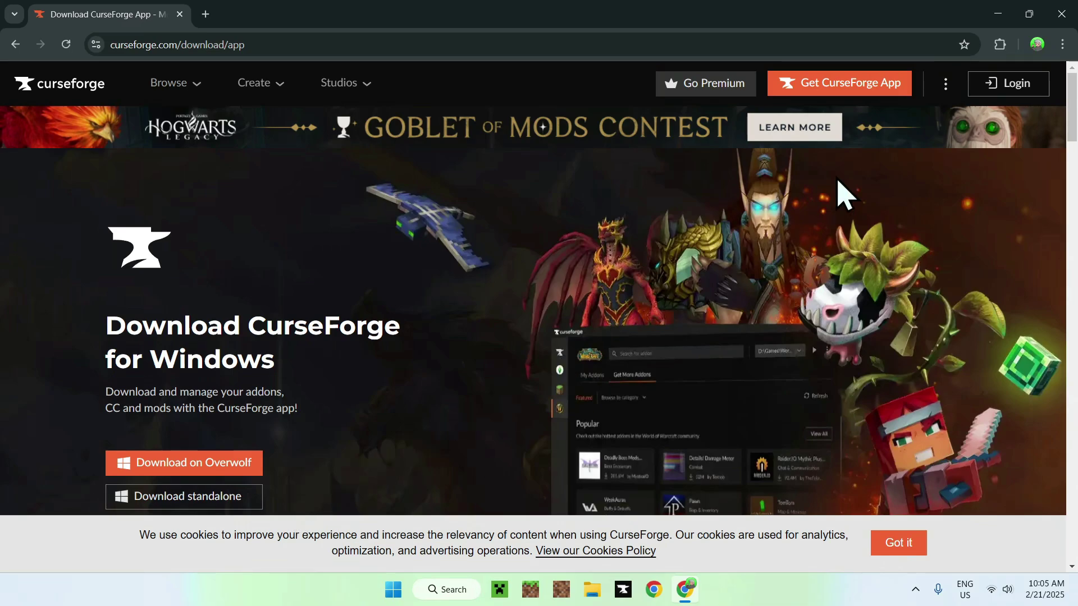
Step: Close Chrome and launch the CurseForge desktop app on the Minecraft My Modpacks page
{"action": "left_click", "coordinate": [1061, 14]}
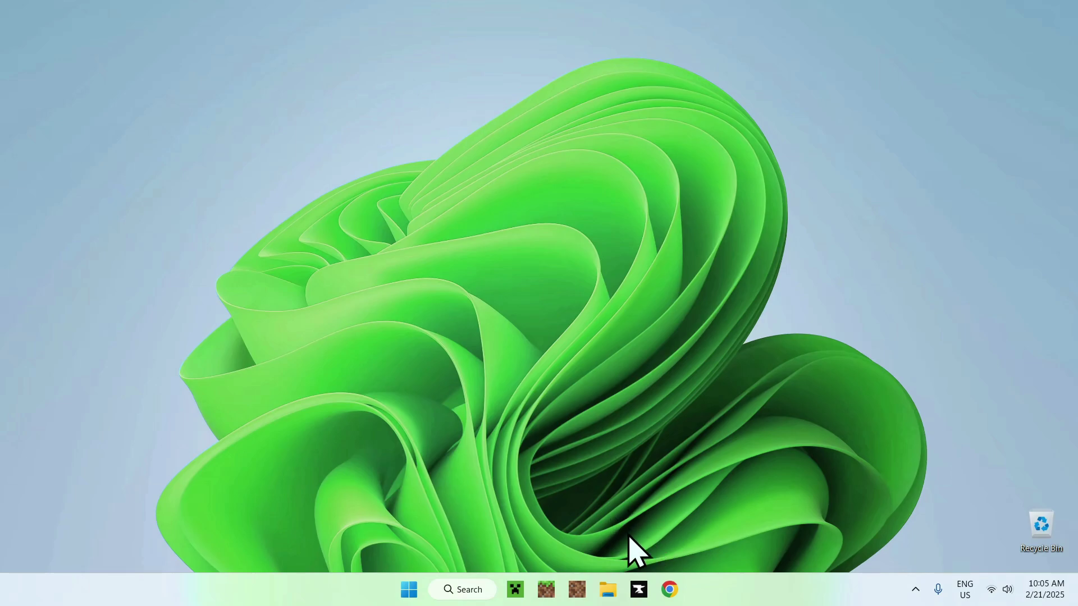
{"action": "left_click", "coordinate": [639, 589]}
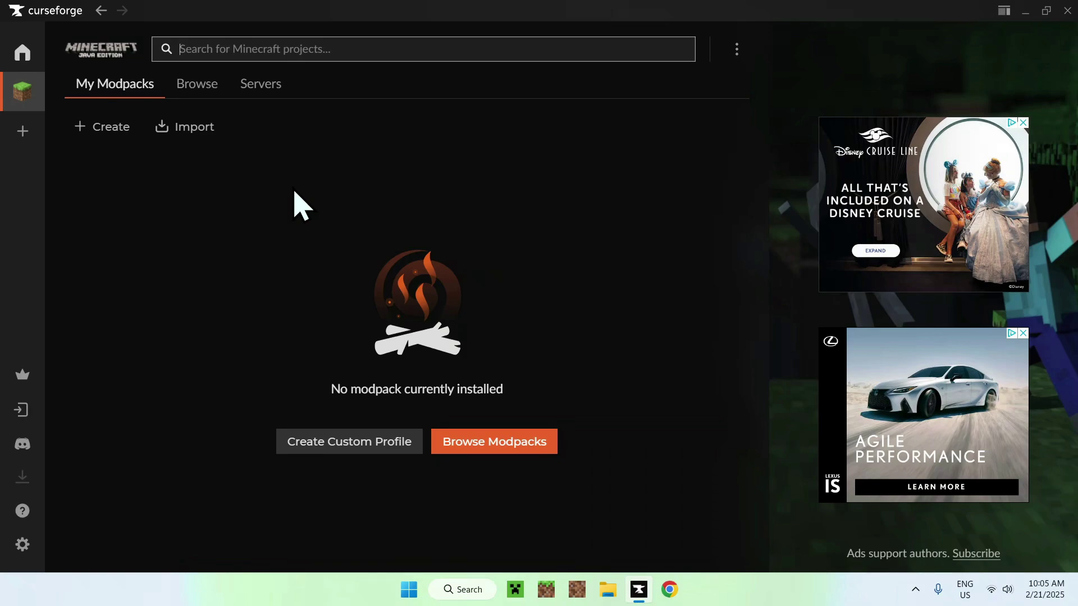
Step: Search for 'Crazy Craft', install Crazy Craft Updated 0.11.5, and view it in My Modpacks
{"action": "type", "text": "Crazy Craft"}
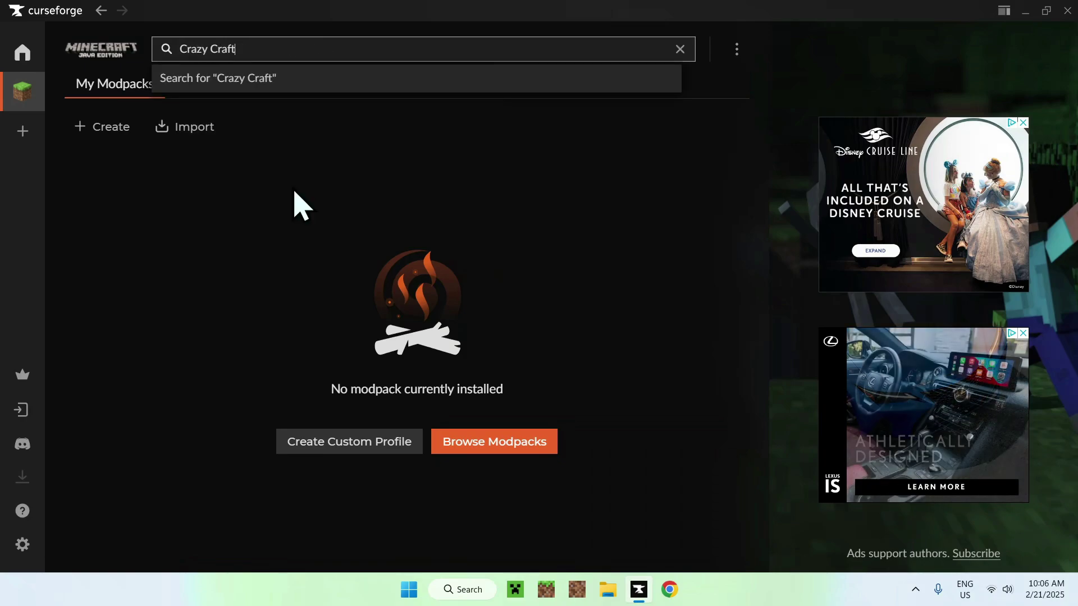
{"action": "key", "text": "Return"}
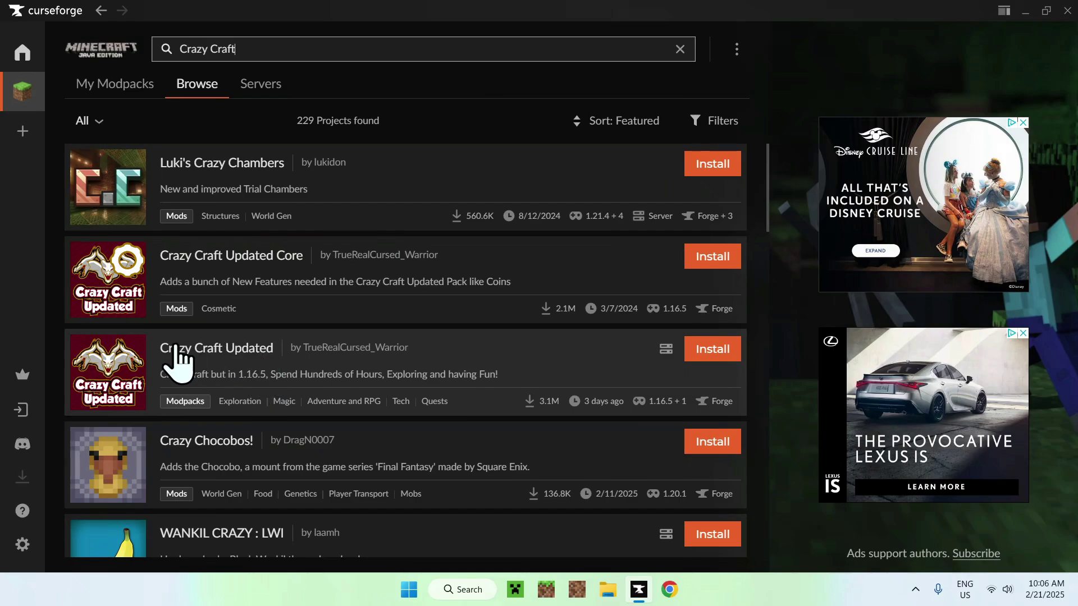
{"action": "left_click", "coordinate": [712, 351]}
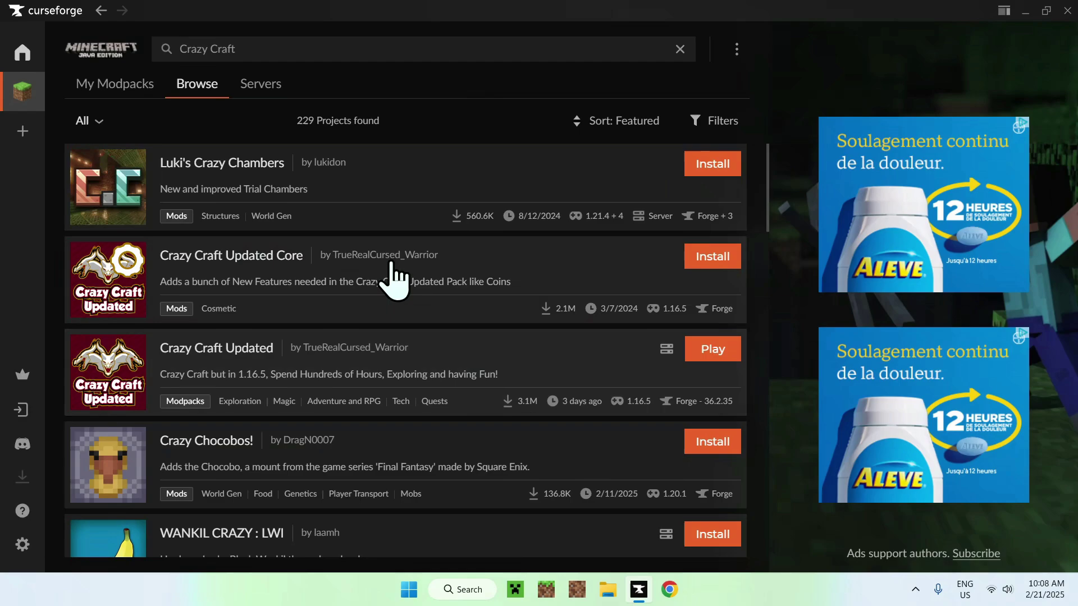
{"action": "left_click", "coordinate": [109, 89]}
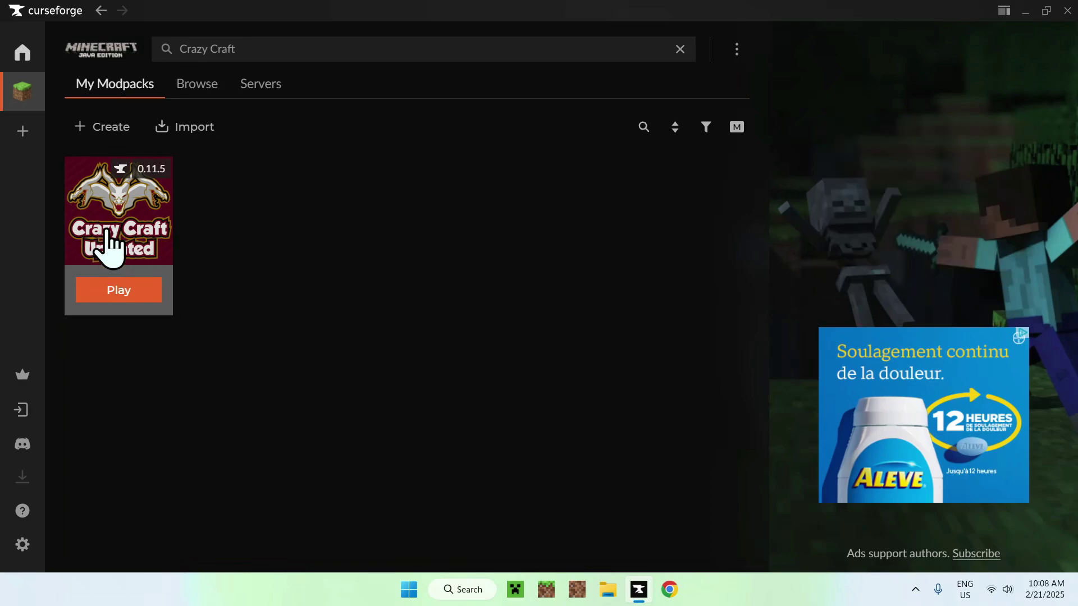
Step: Launch Crazy Craft Updated and sign in to Minecraft Launcher with a Microsoft account
{"action": "left_click", "coordinate": [120, 297]}
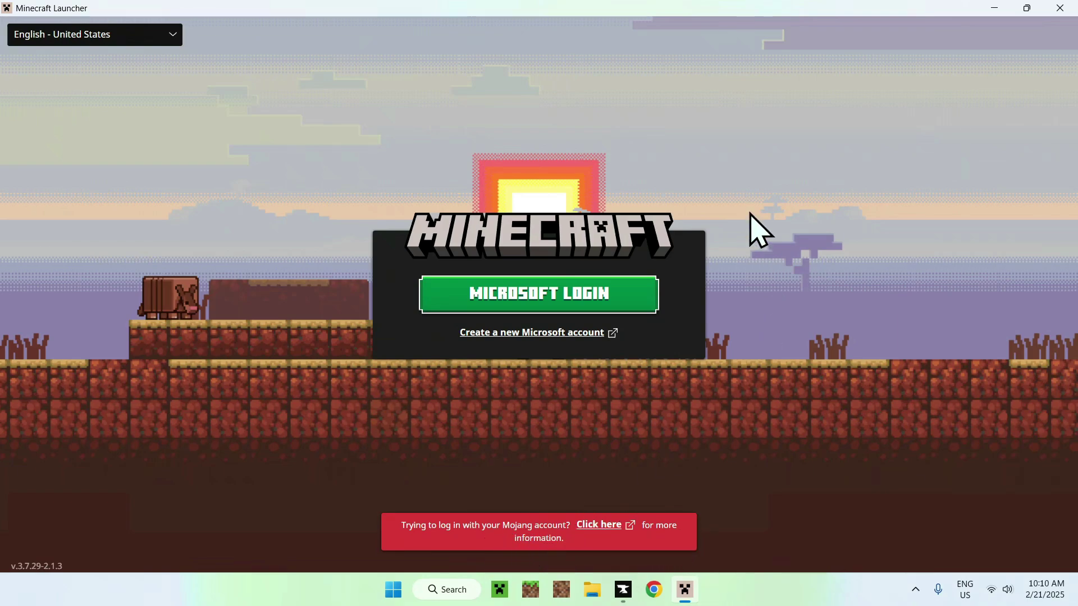
{"action": "left_click", "coordinate": [531, 295]}
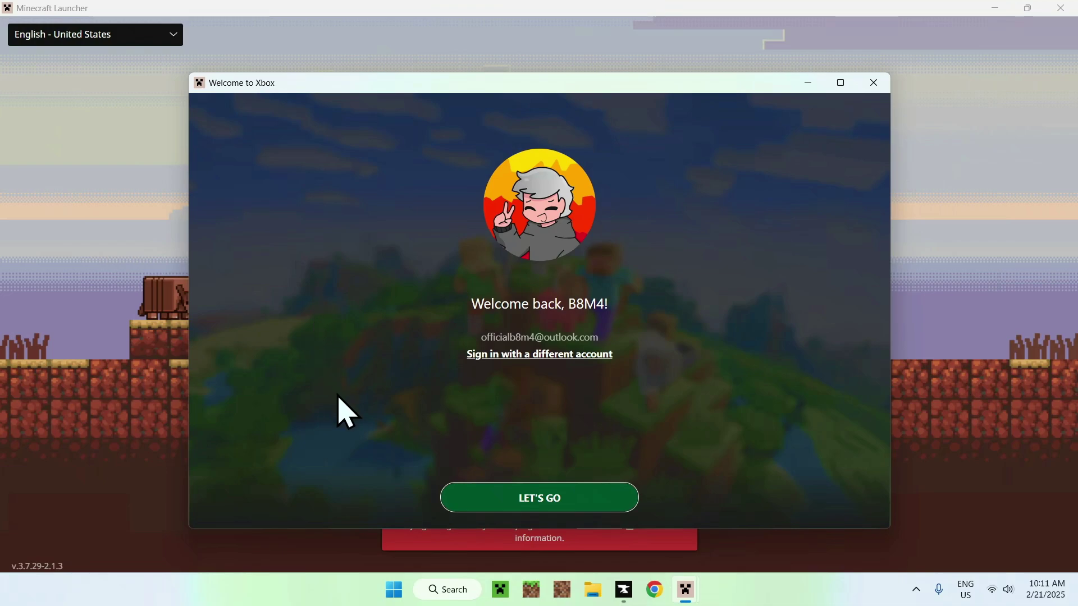
{"action": "left_click", "coordinate": [538, 504]}
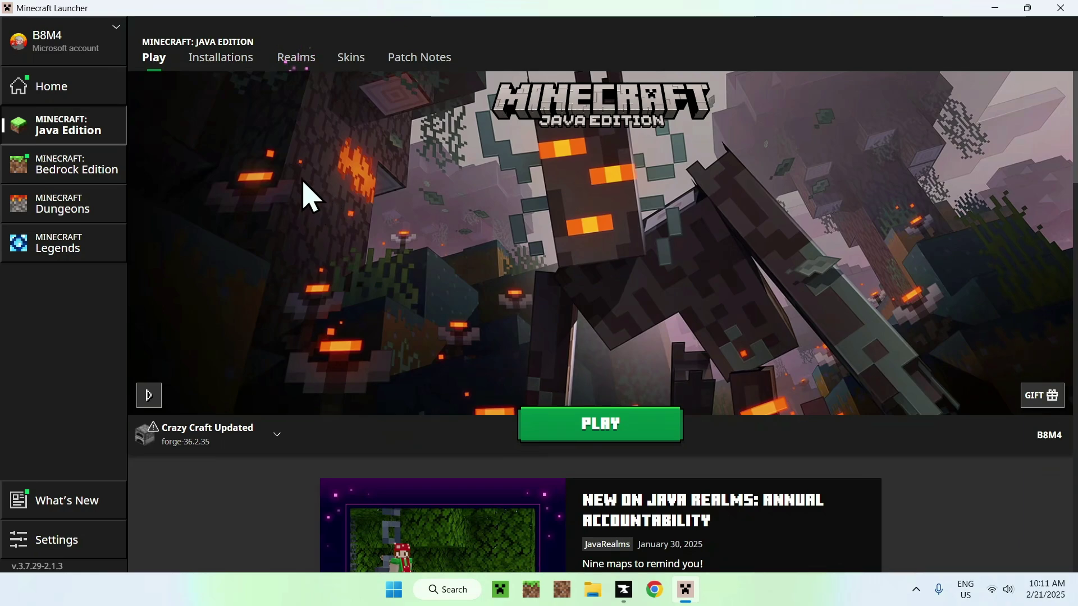
Step: Edit the Crazy Craft Updated installation's JVM arguments, changing -Xmx4096m to -Xmx7000m
{"action": "left_click", "coordinate": [210, 62]}
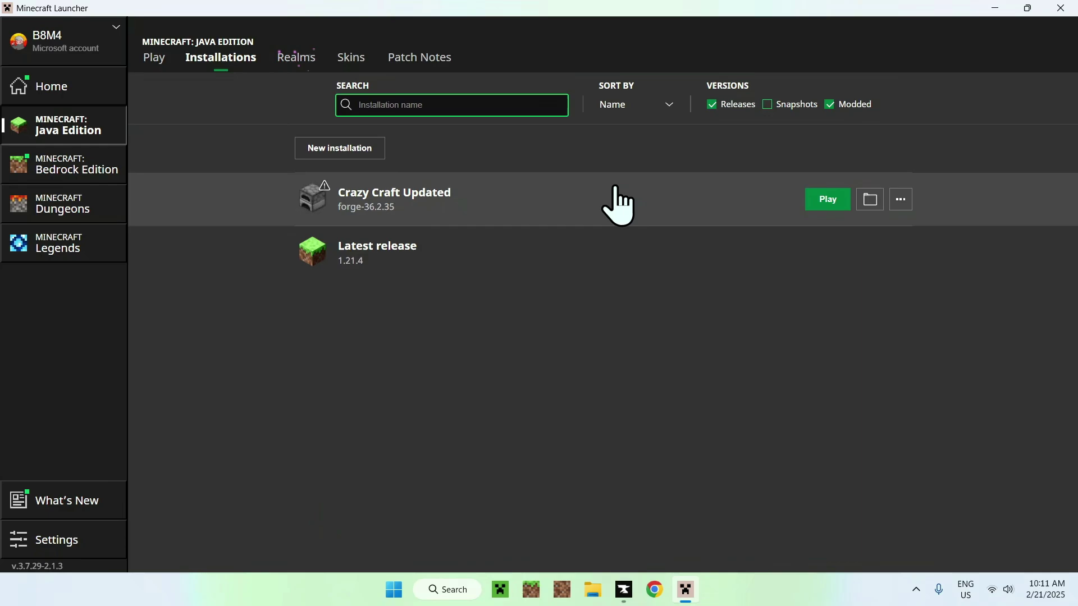
{"action": "left_click", "coordinate": [900, 200]}
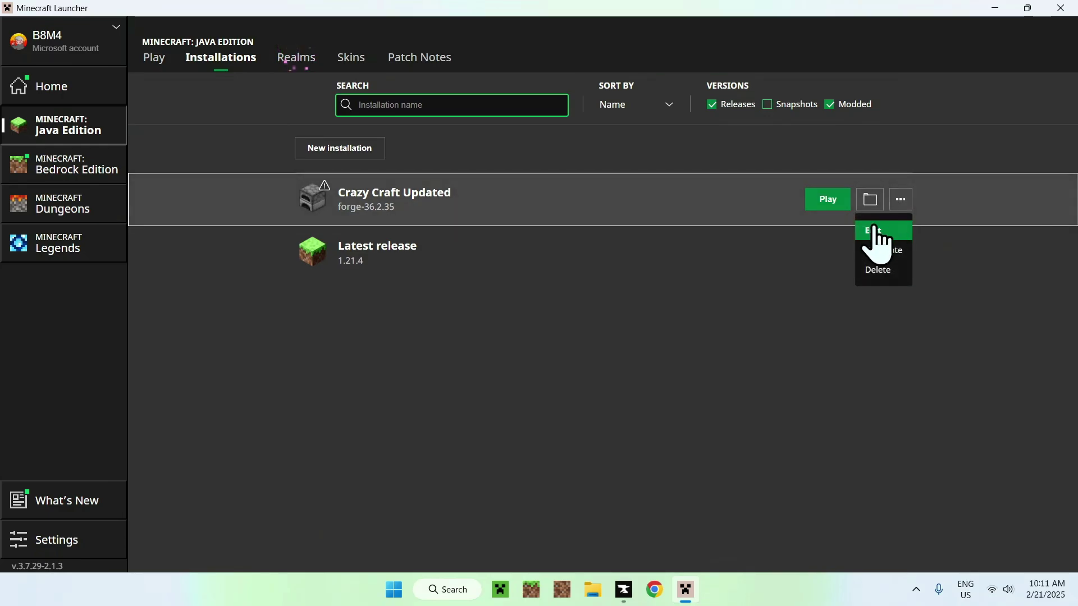
{"action": "left_click", "coordinate": [875, 231]}
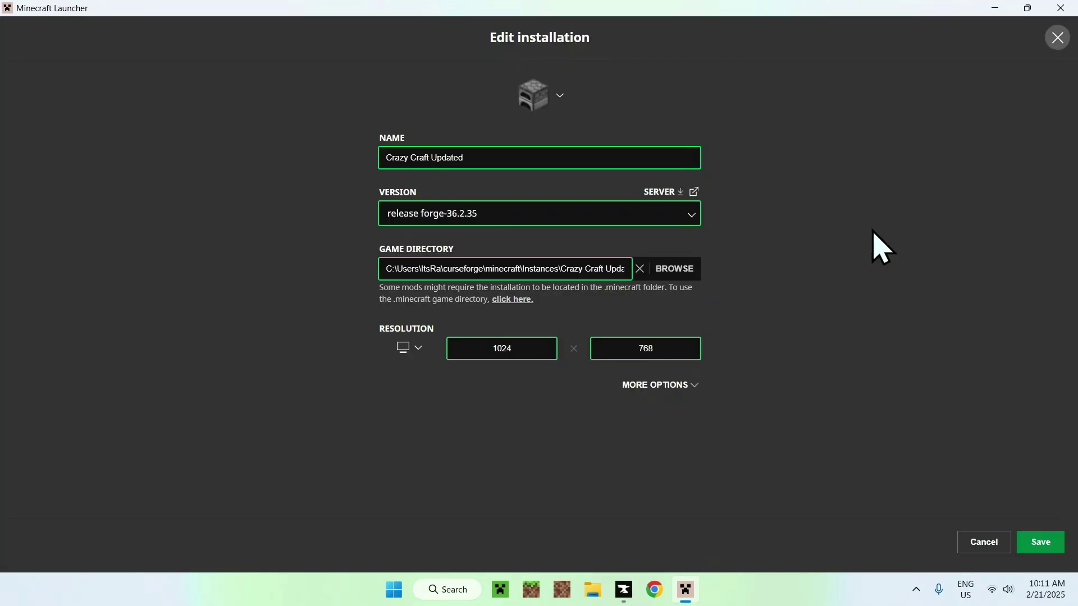
{"action": "left_click", "coordinate": [662, 386]}
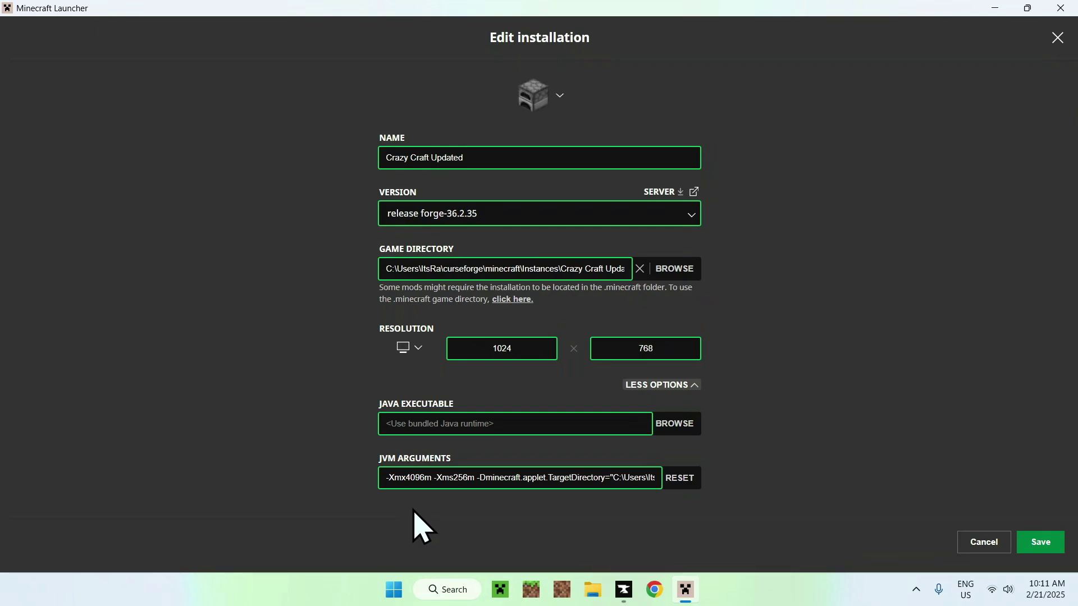
{"action": "left_click_drag", "start_coordinate": [425, 479], "coordinate": [407, 479]}
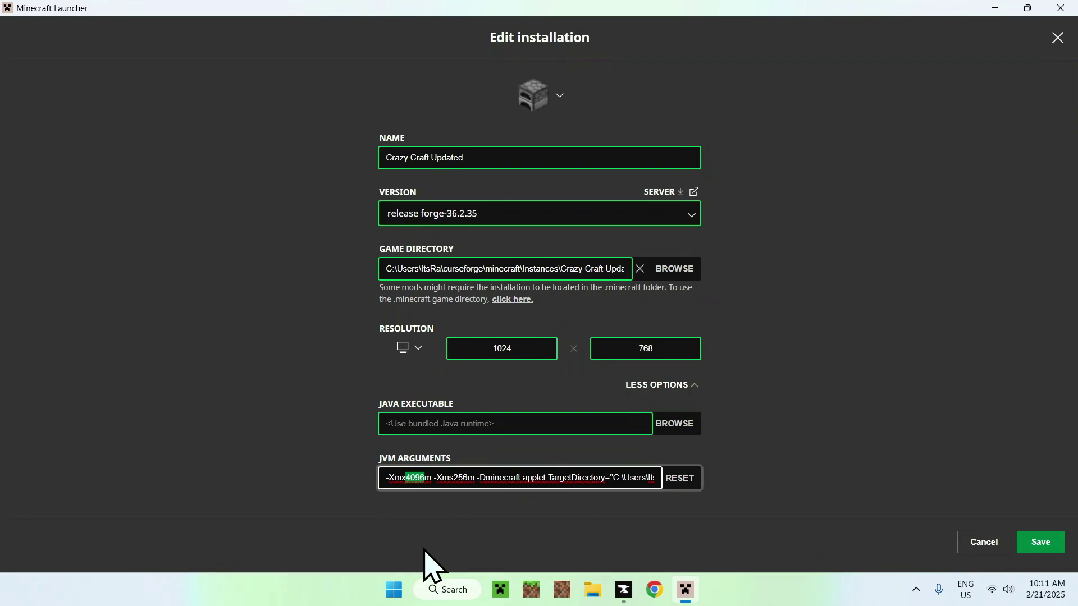
{"action": "type", "text": "7000"}
{"action": "left_click", "coordinate": [418, 501]}
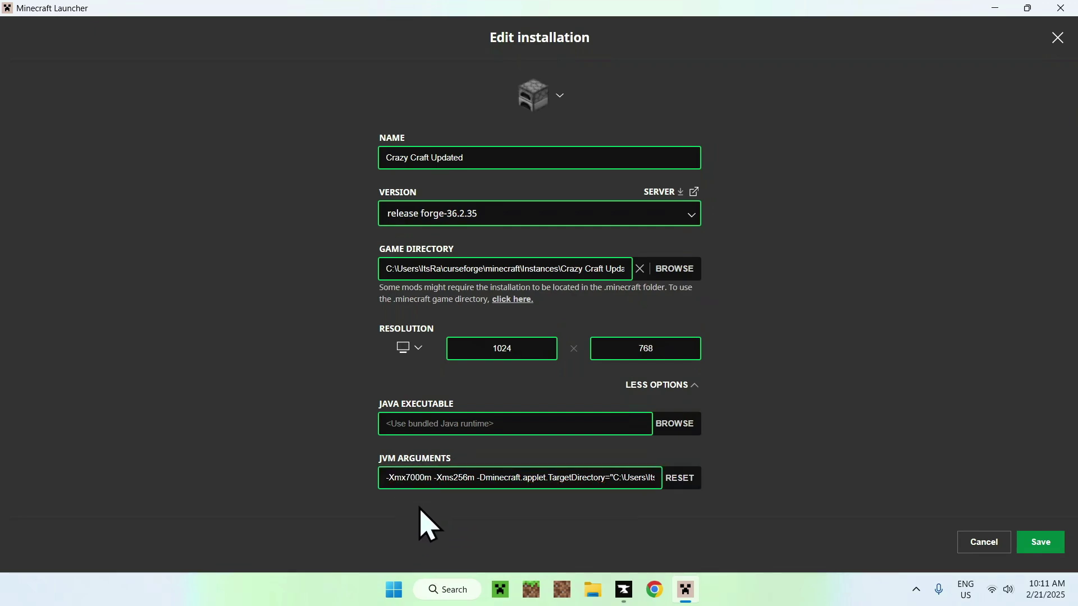
Step: Save the 7000 MB setting and launch Crazy Craft Updated, accepting the modded-installation risk warning
{"action": "left_click", "coordinate": [1042, 543]}
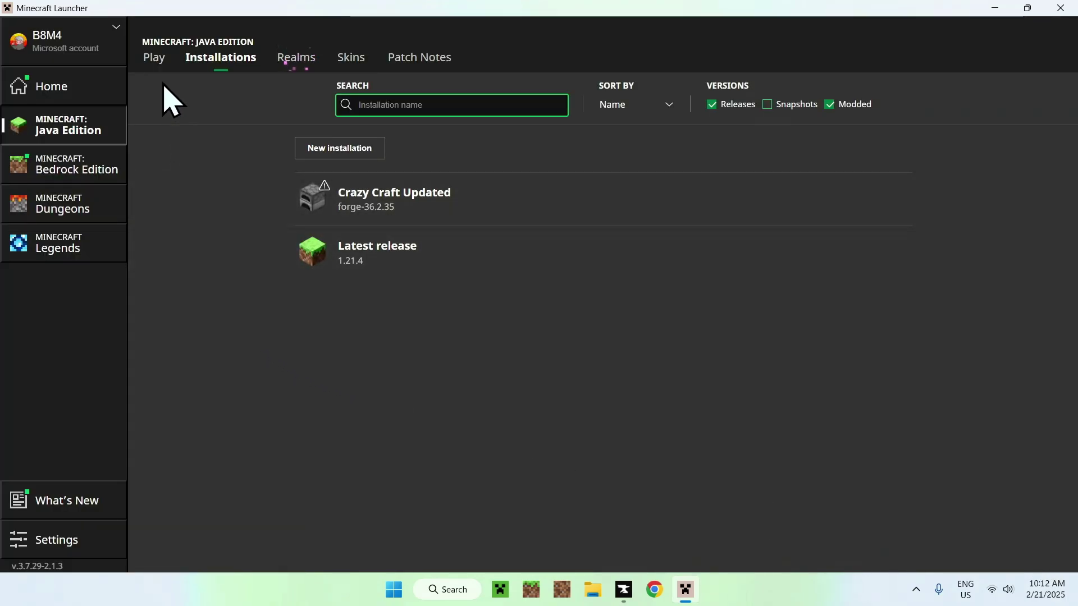
{"action": "left_click", "coordinate": [152, 59]}
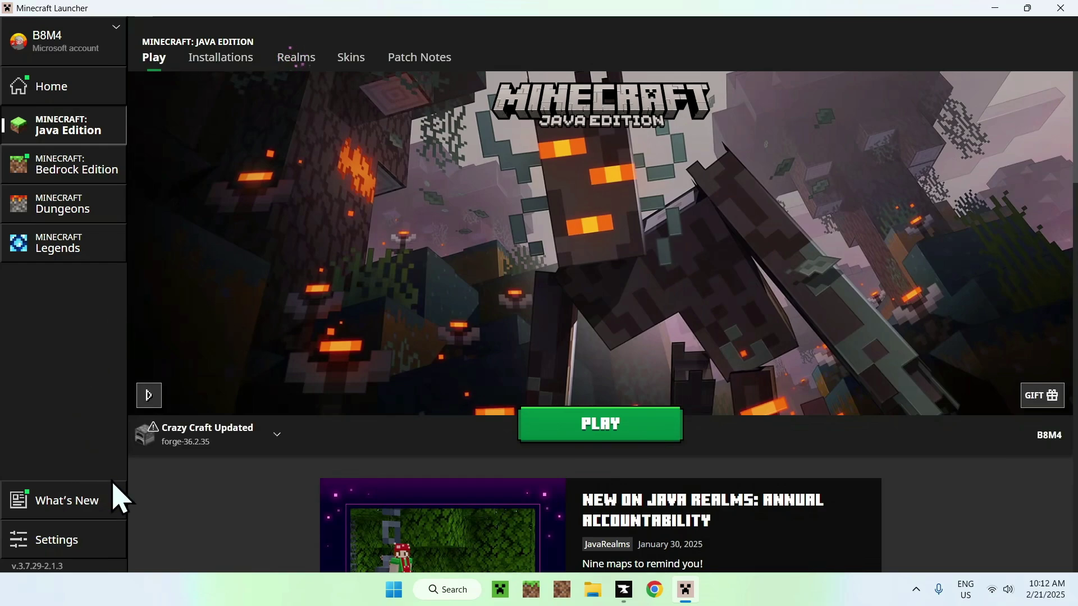
{"action": "left_click", "coordinate": [606, 435]}
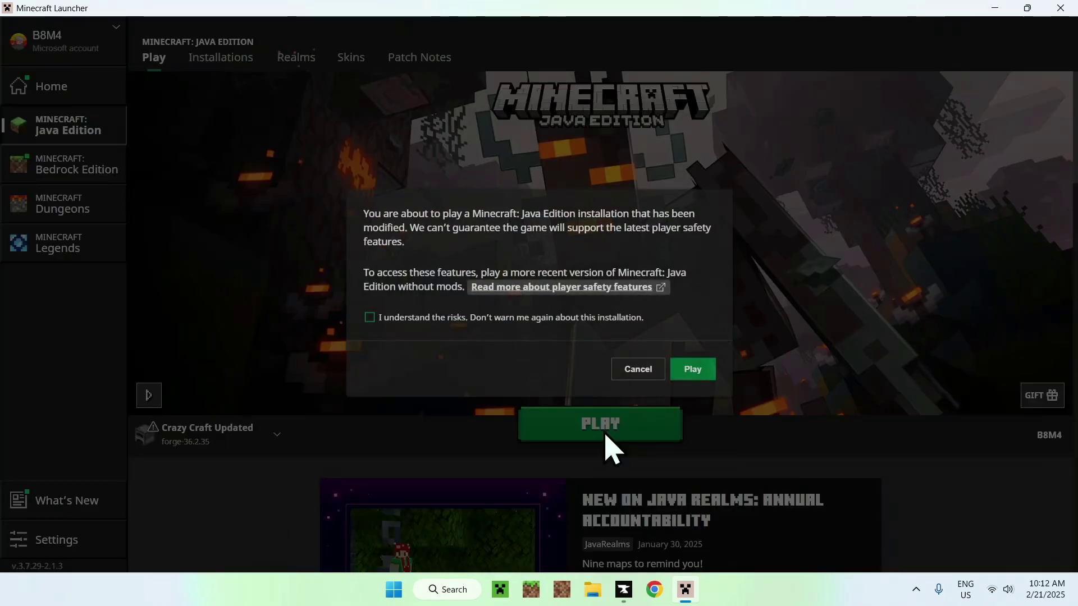
{"action": "left_click", "coordinate": [378, 321]}
{"action": "left_click", "coordinate": [687, 375]}
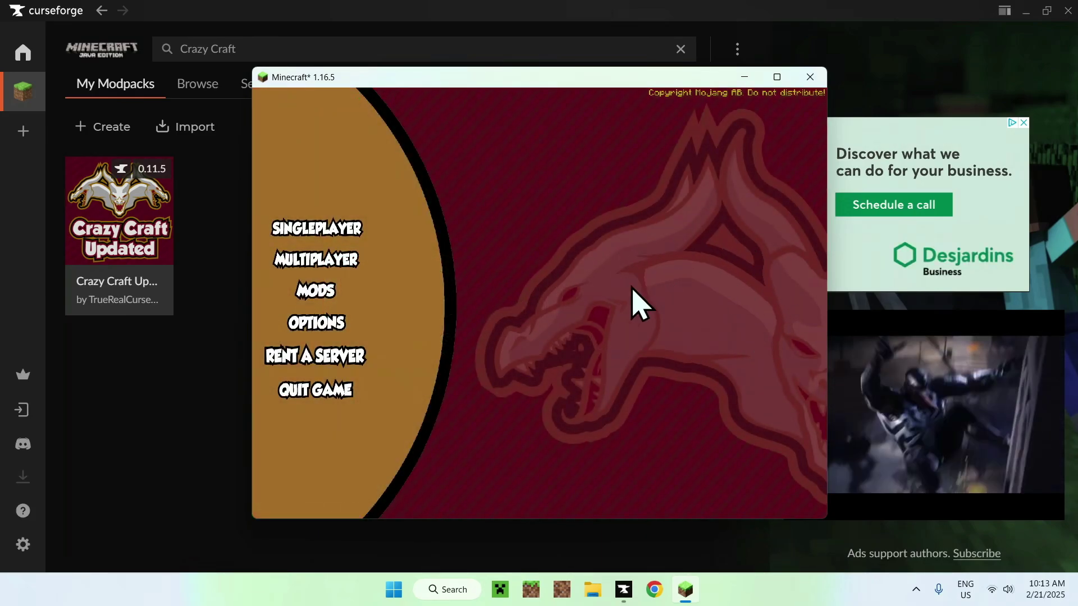
Step: Maximize Minecraft and create the Creative world 'New World' with Allow Cheats on
{"action": "left_click", "coordinate": [777, 78]}
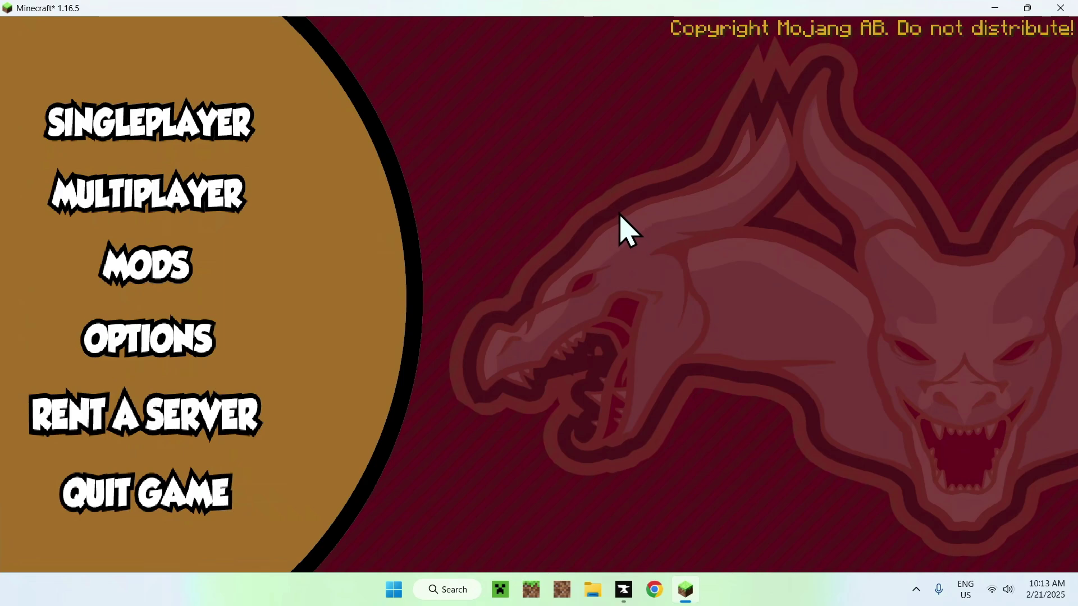
{"action": "left_click", "coordinate": [144, 135]}
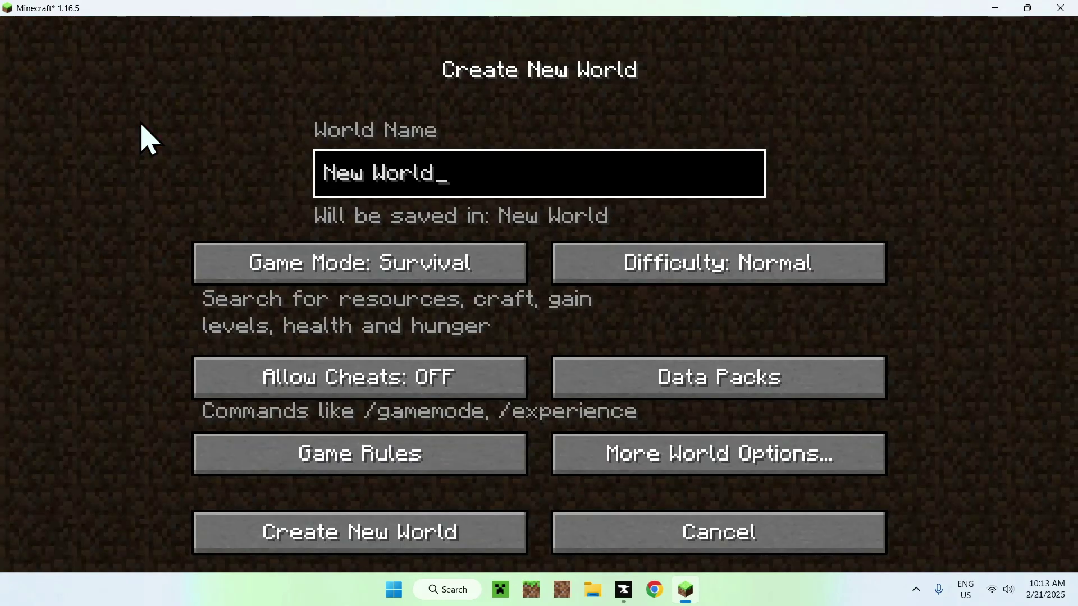
{"action": "double_click", "coordinate": [279, 251]}
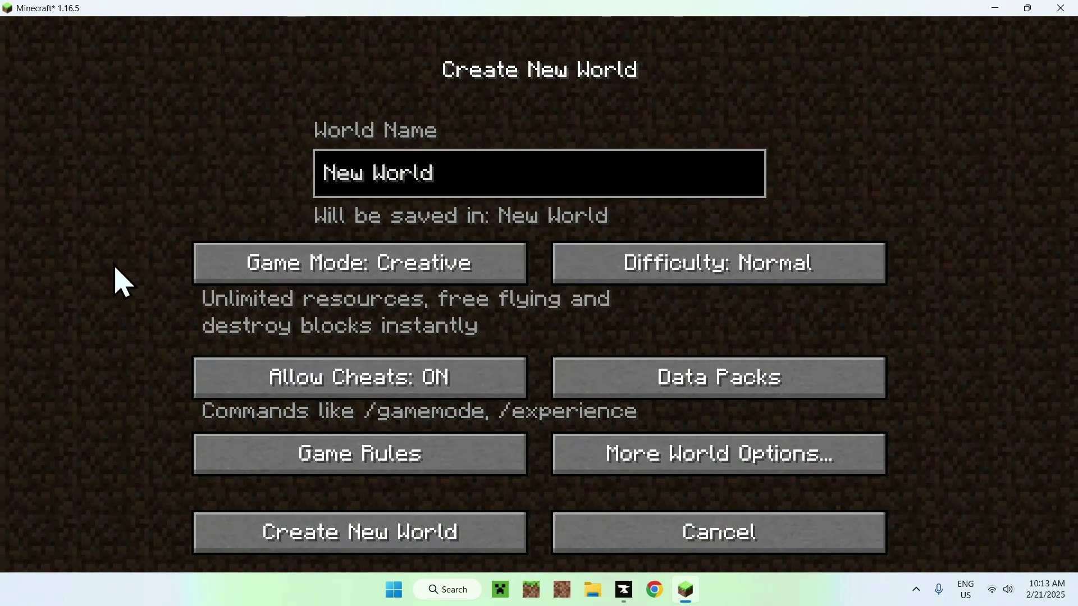
{"action": "left_click", "coordinate": [366, 562]}
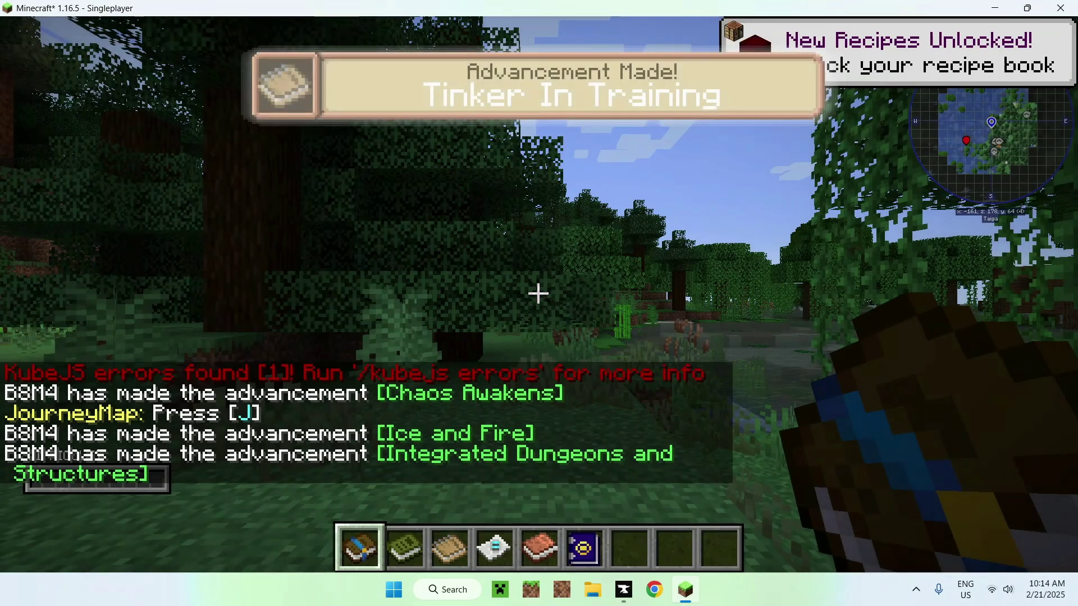
Step: Fly over the taiga hilltop and across the swamp, descending to the wooden platform
{"action": "scroll", "coordinate": [539, 293], "scroll_direction": "up", "scroll_amount": 1}
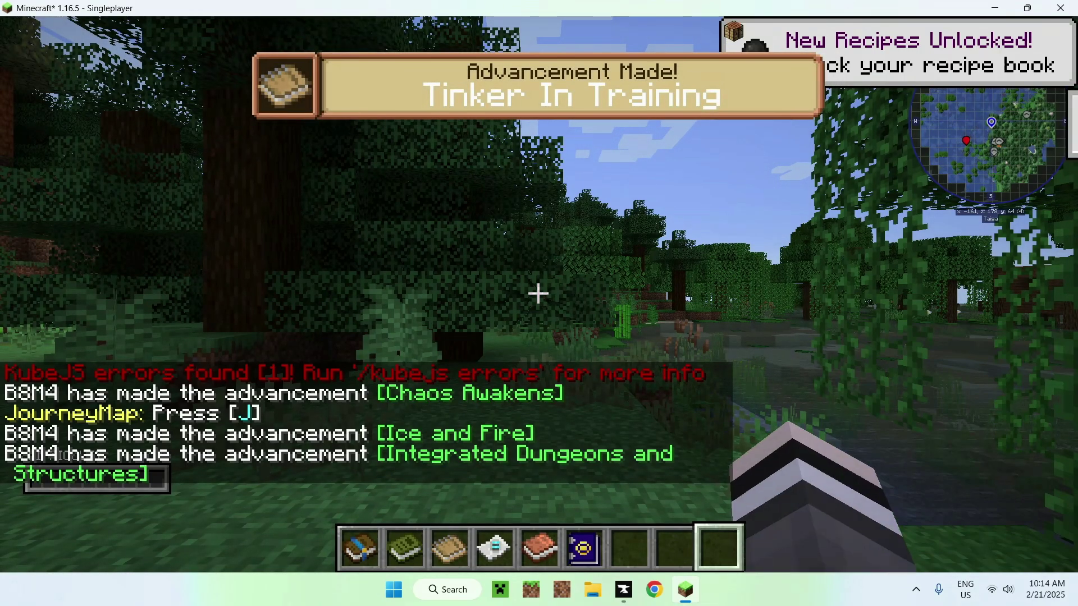
{"action": "key", "text": "w"}
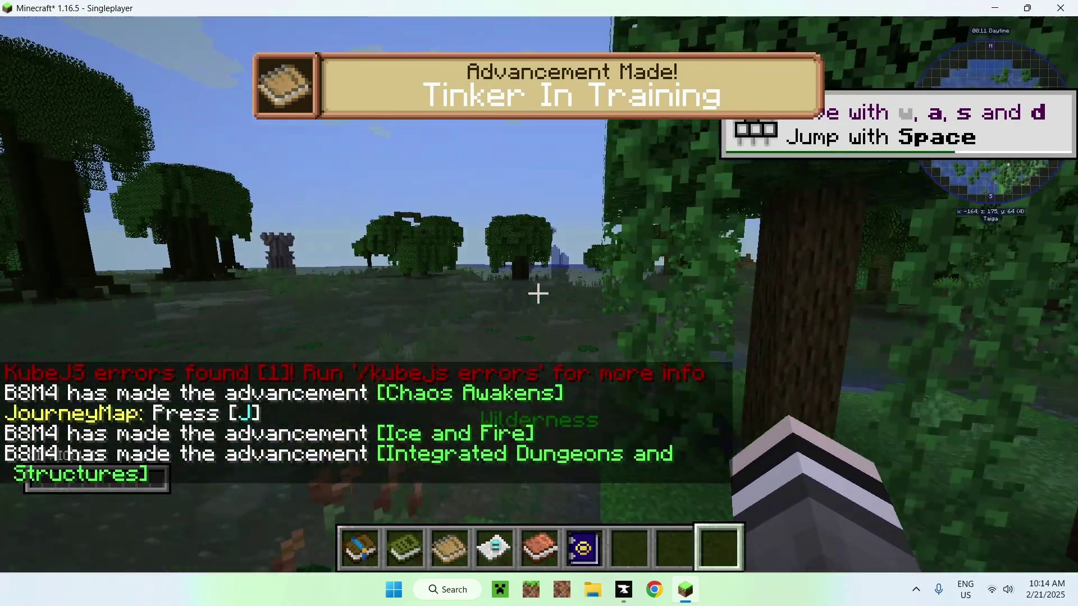
{"action": "key", "text": "w"}
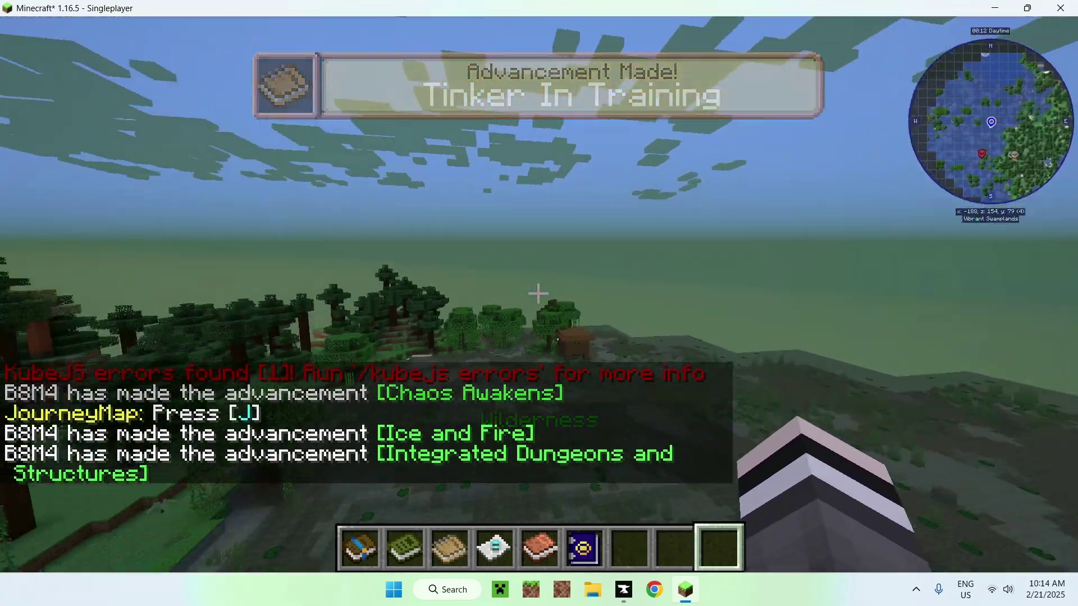
{"action": "key", "text": "w"}
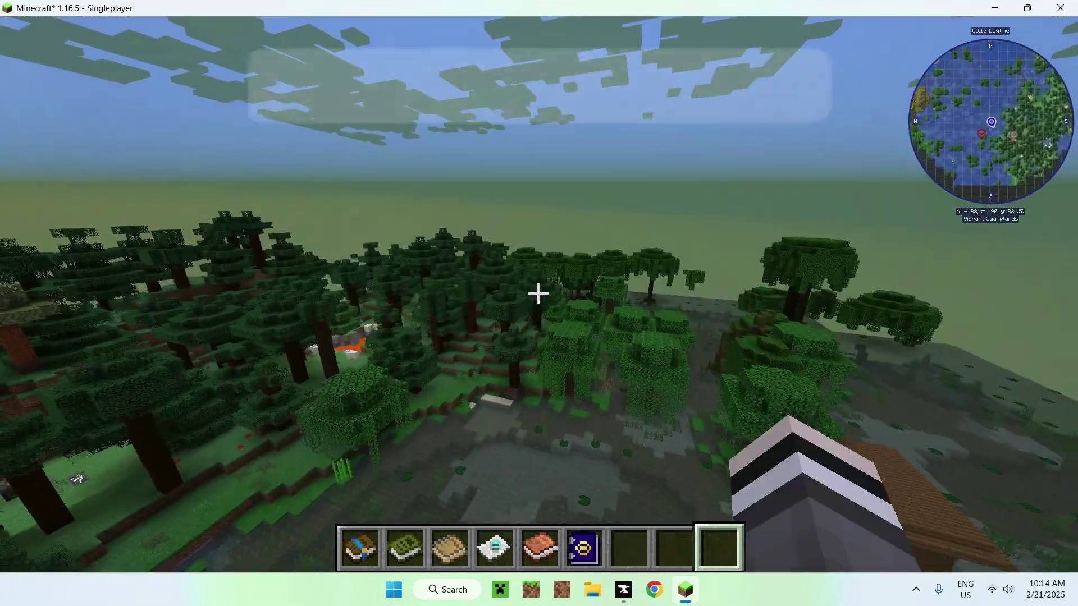
{"action": "key", "text": "w"}
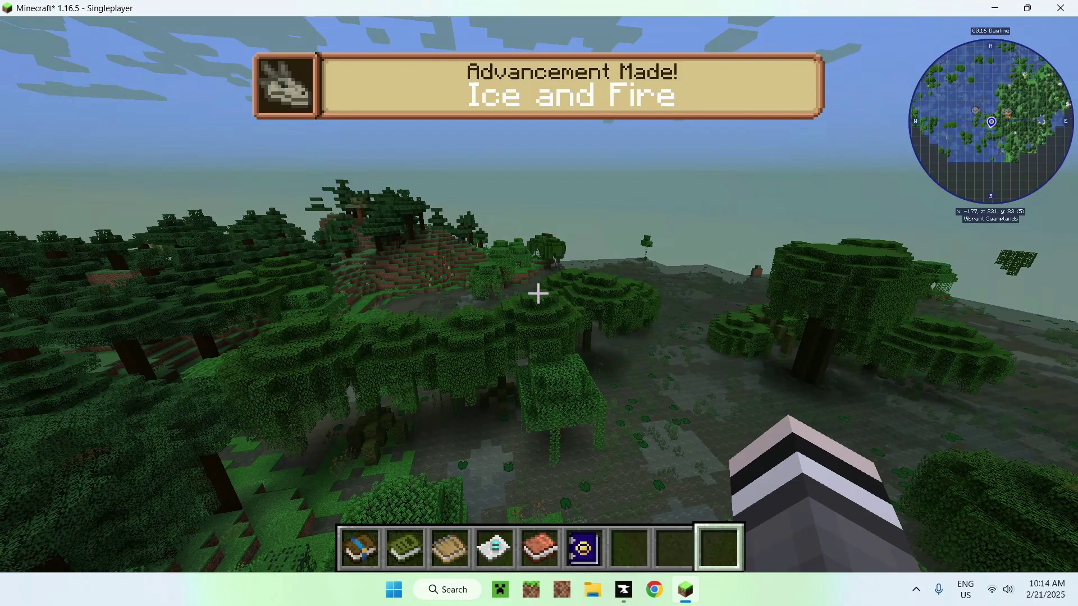
{"action": "key", "text": "w"}
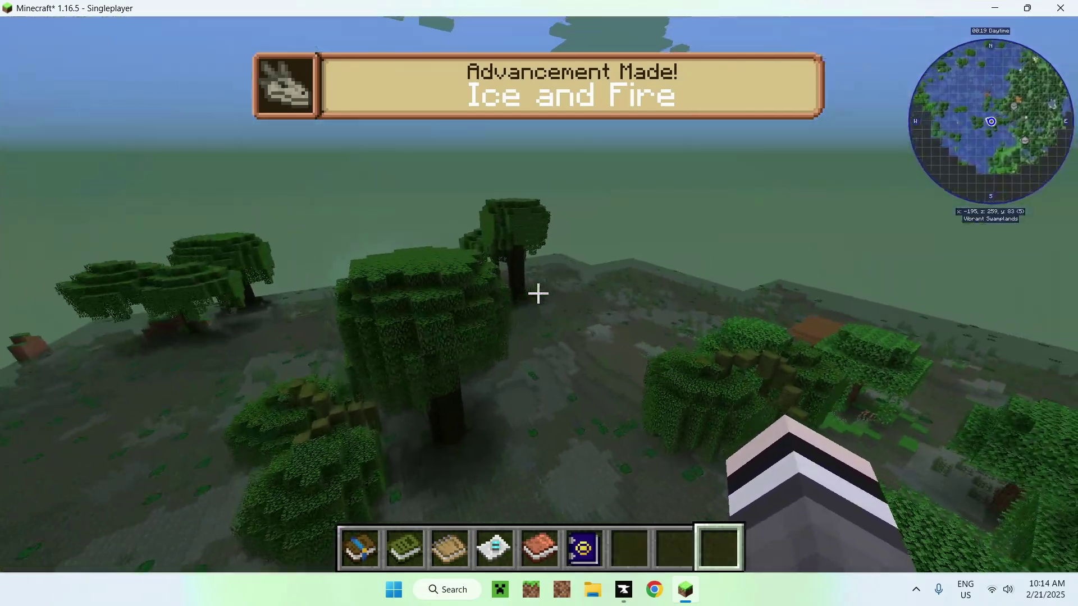
{"action": "key", "text": "w"}
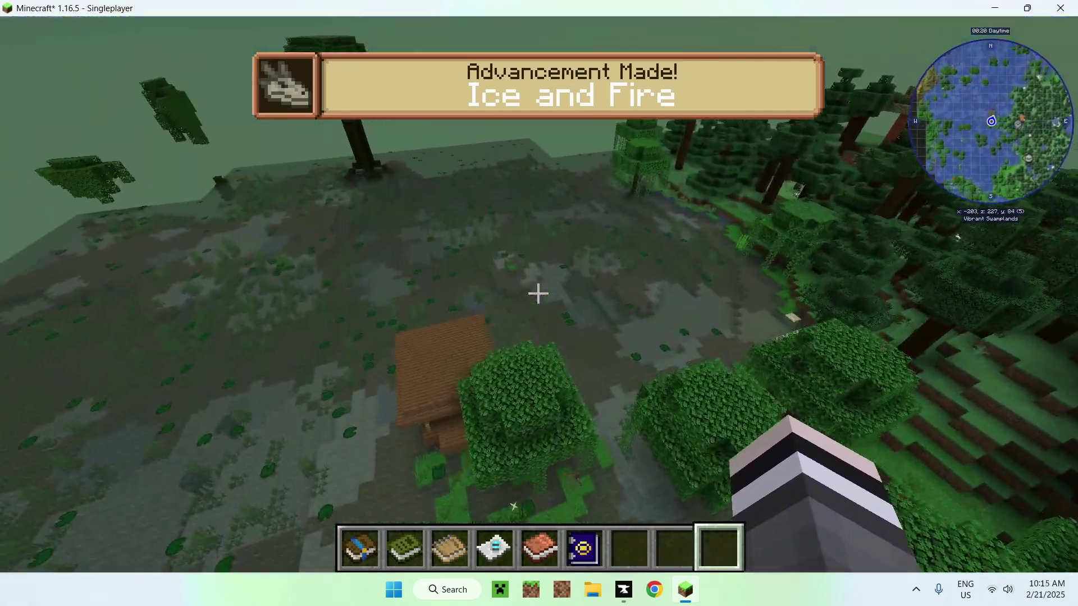
{"action": "key", "text": "w"}
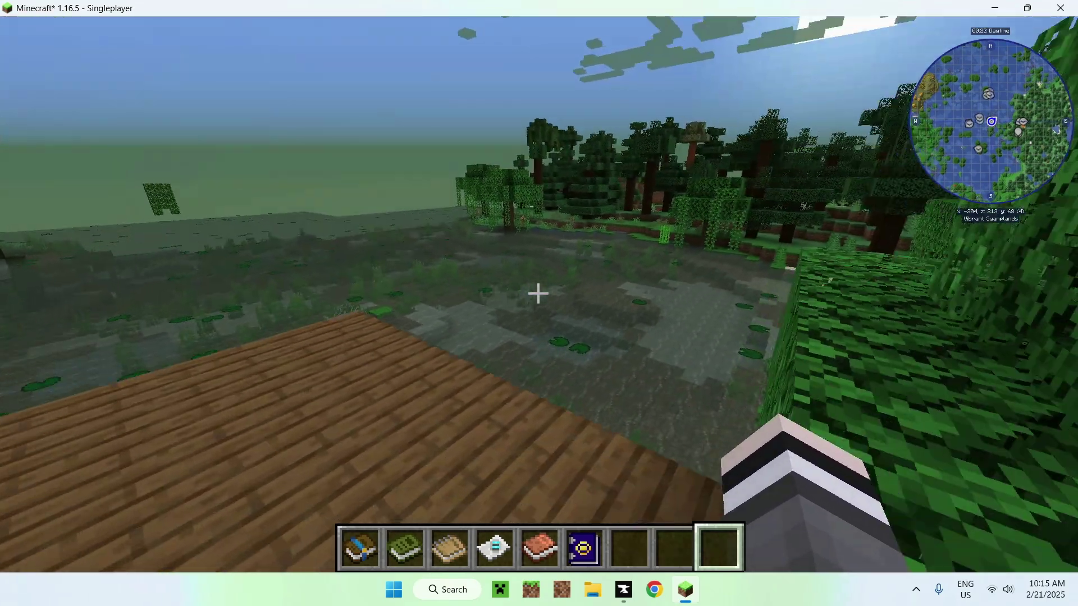
Step: Browse the creative inventory, turn toward the open swamp, and open then close the chat
{"action": "key", "text": "e"}
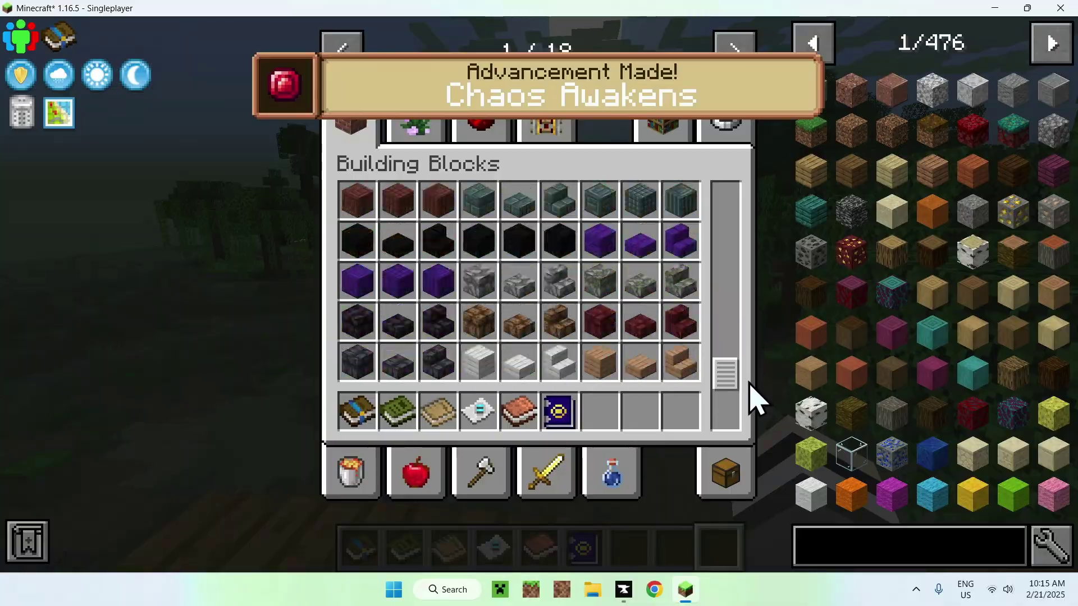
{"action": "key", "text": "e"}
{"action": "key", "text": "w"}
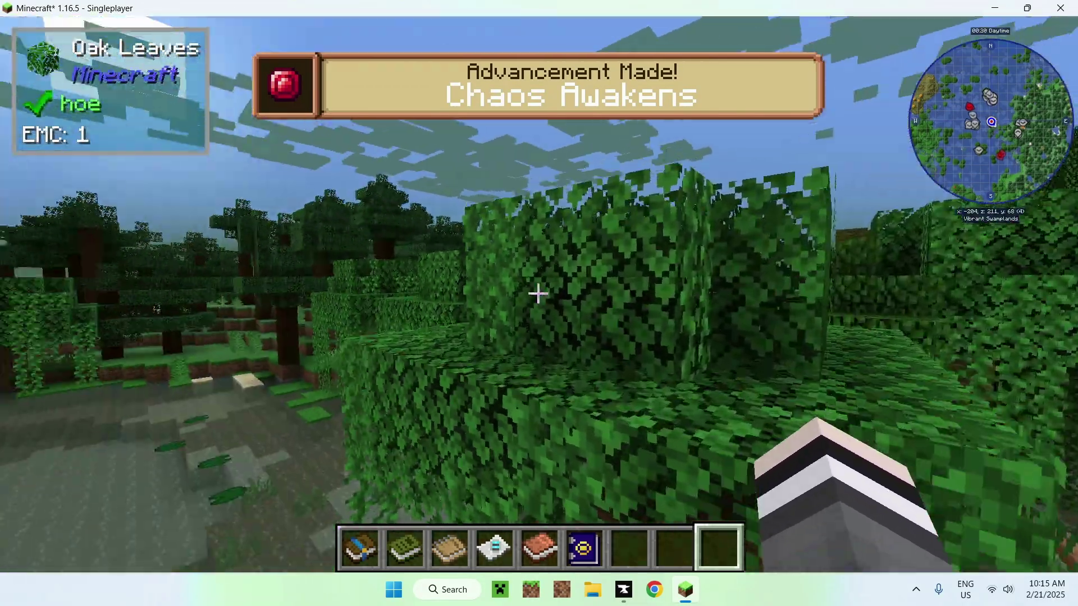
{"action": "key", "text": "w"}
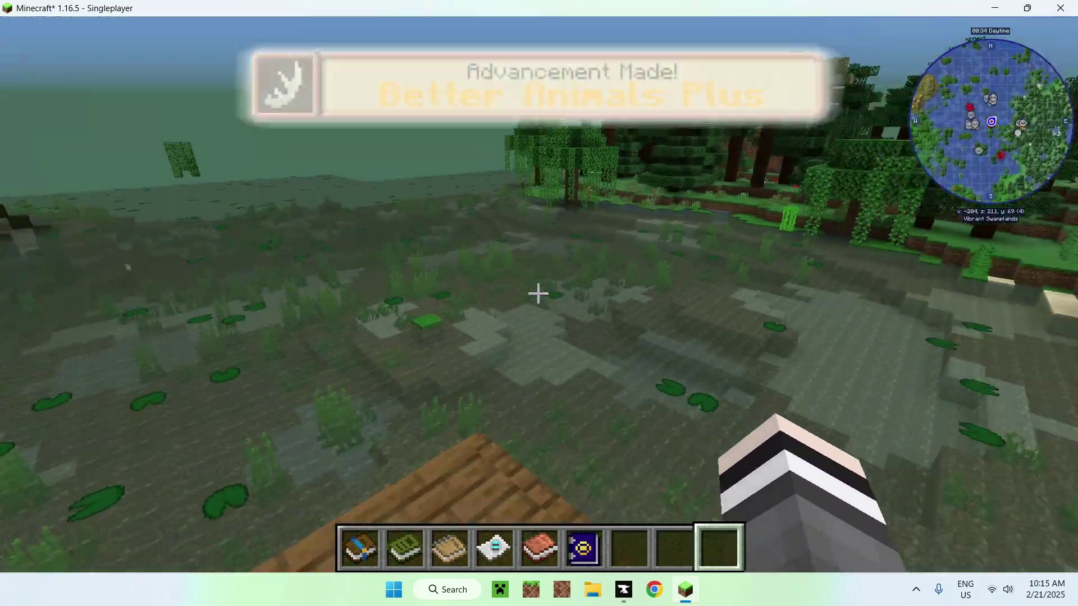
{"action": "key", "text": "t"}
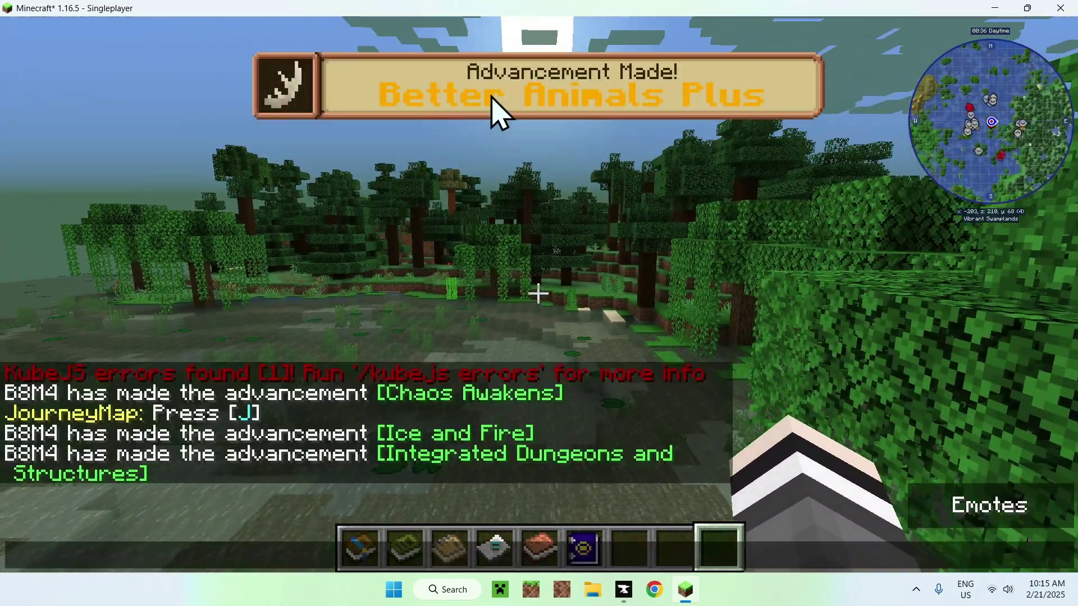
{"action": "key", "text": "Escape"}
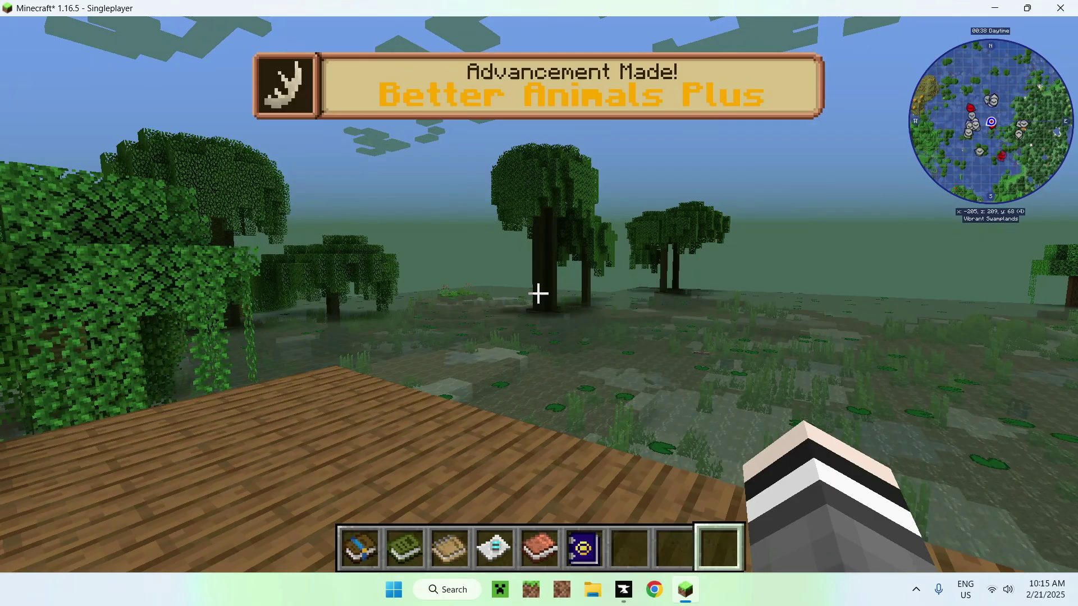